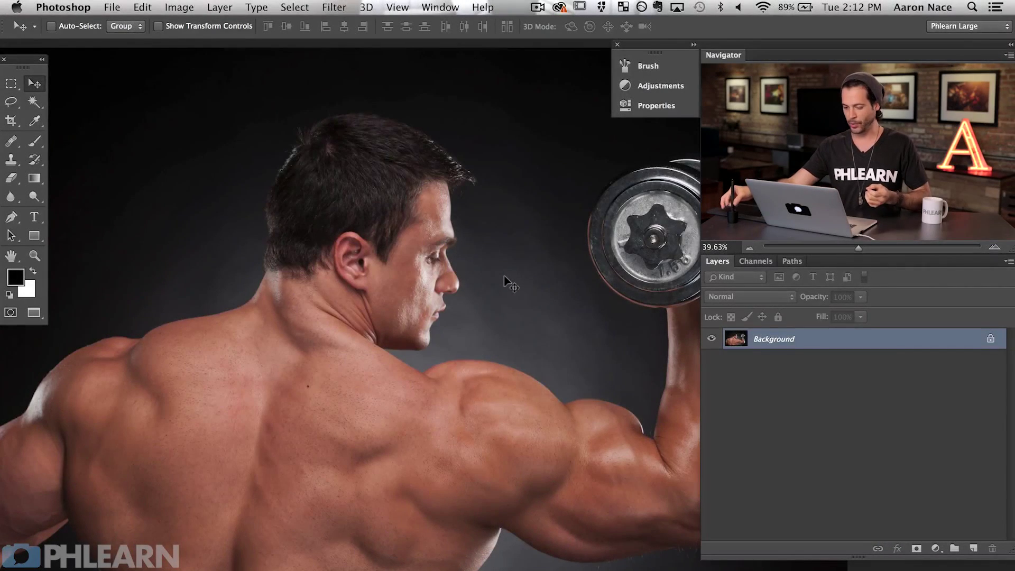
# - Duplicate the Background layer and desaturate the copy
pyautogui.moveTo(472, 315); pyautogui.dragTo(444, 333)
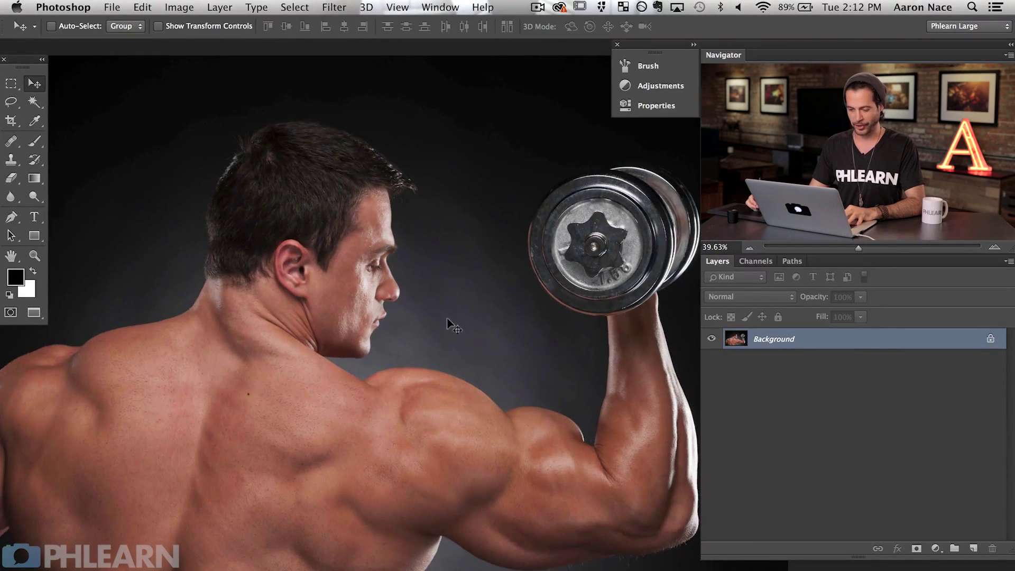
pyautogui.moveTo(437, 358); pyautogui.dragTo(465, 344)
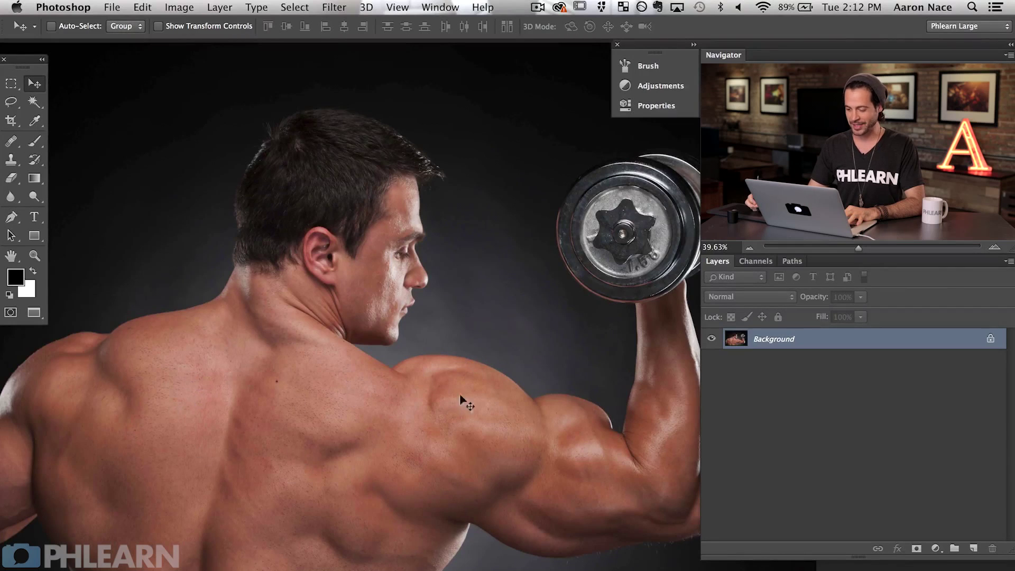
pyautogui.moveTo(432, 361); pyautogui.dragTo(418, 360)
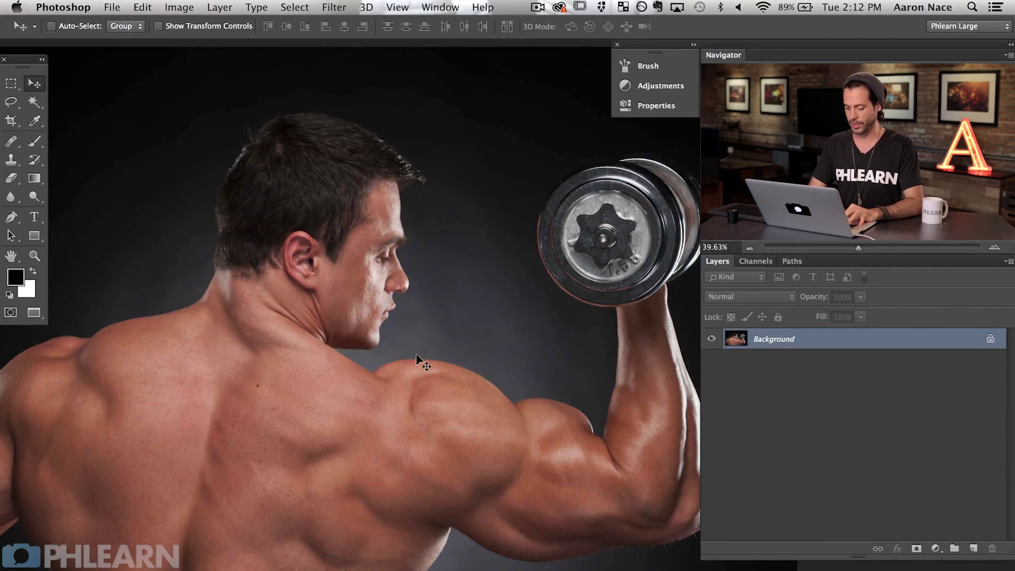
pyautogui.press('super+j')
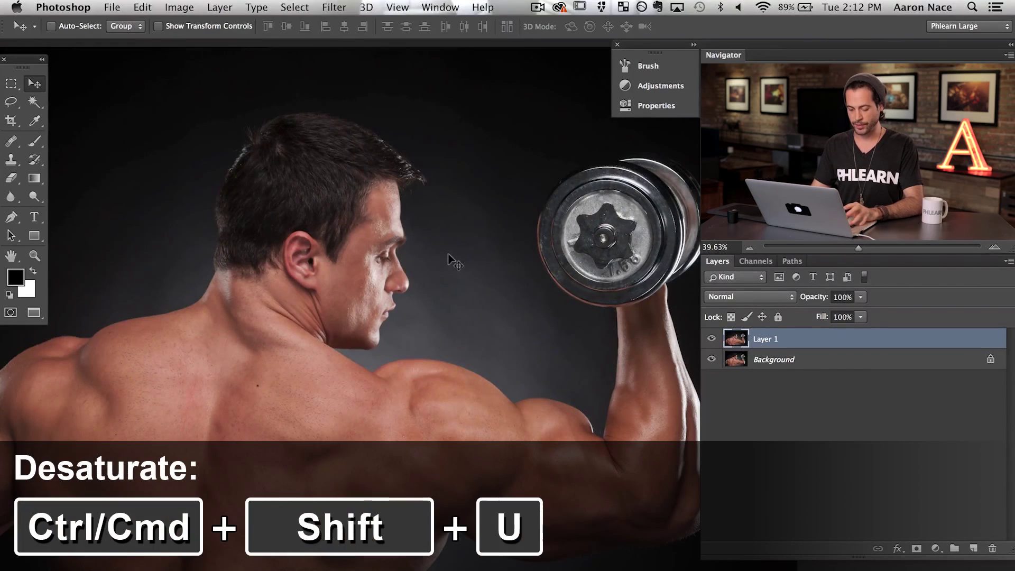
pyautogui.press('super+shift+u')
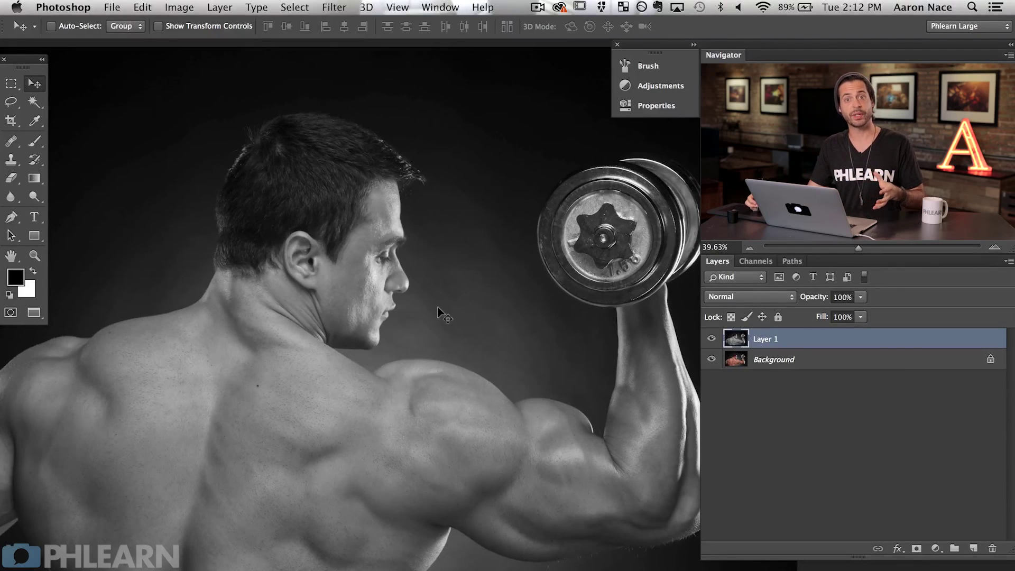
# - Set the desaturated layer's blend mode to Vivid Light and toggle its visibility to compare the effect
pyautogui.click(730, 299)
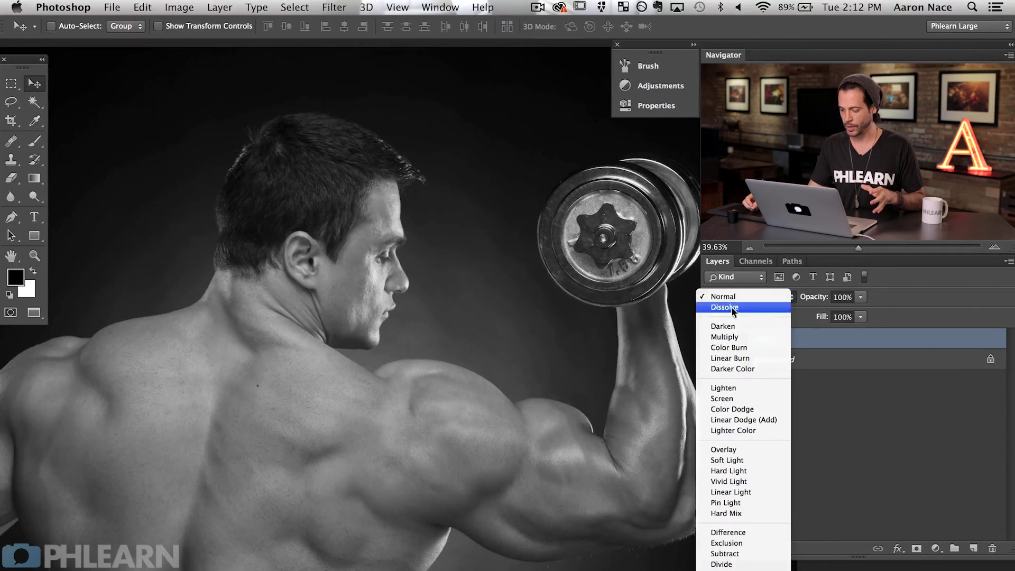
pyautogui.click(769, 479)
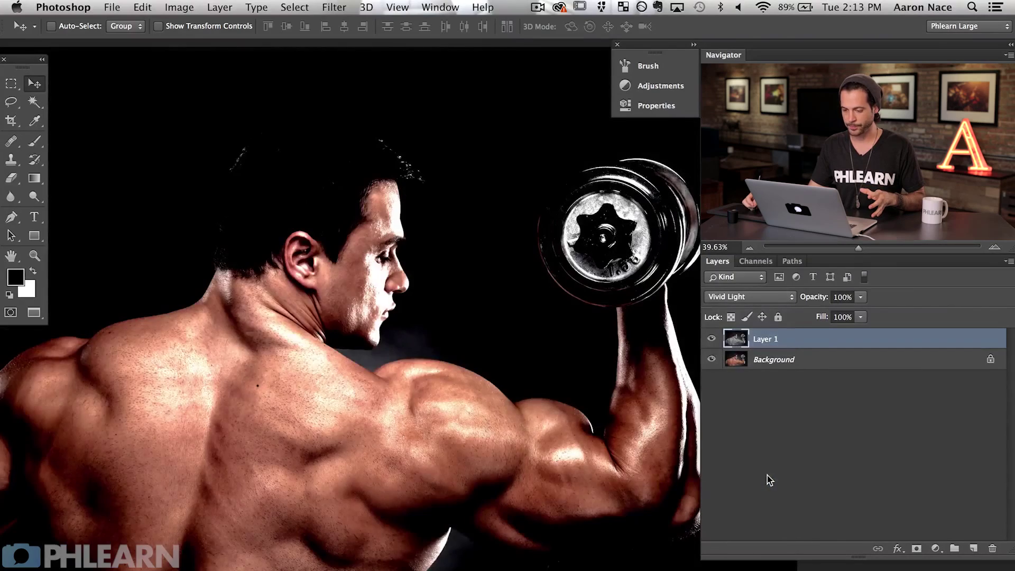
pyautogui.click(709, 338)
pyautogui.click(709, 337)
pyautogui.click(709, 338)
pyautogui.click(710, 338)
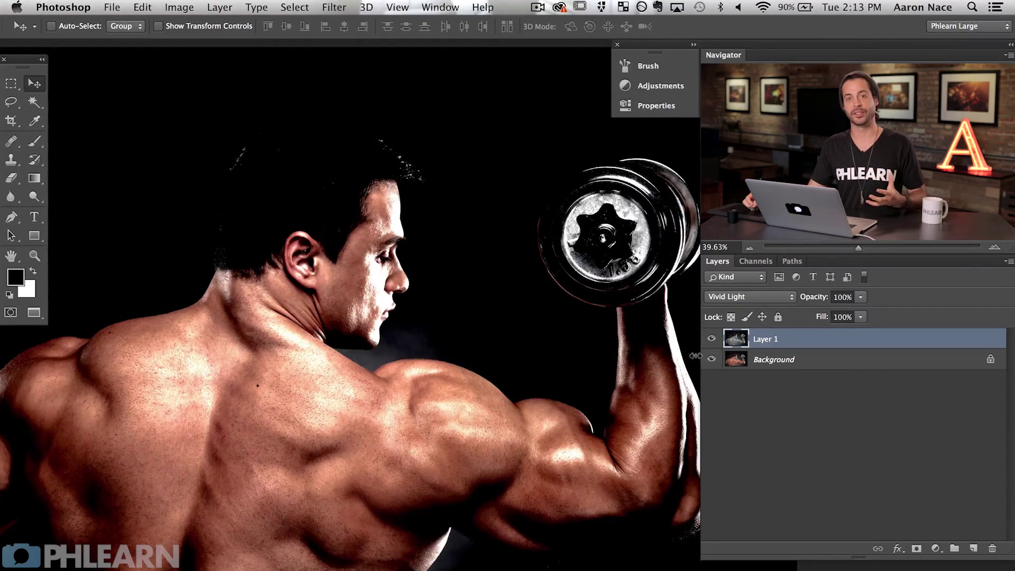
# - Open the High Pass filter for the desaturated layer and preview a 4.8 pixel radius on the skin at 100% zoom
pyautogui.click(338, 15)
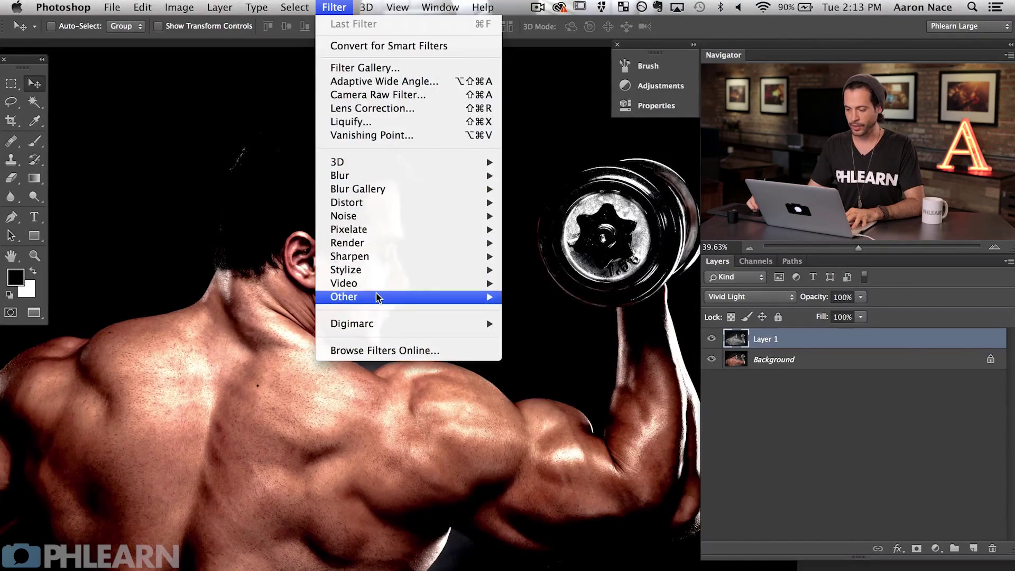
pyautogui.moveTo(411, 298)
pyautogui.click(515, 313)
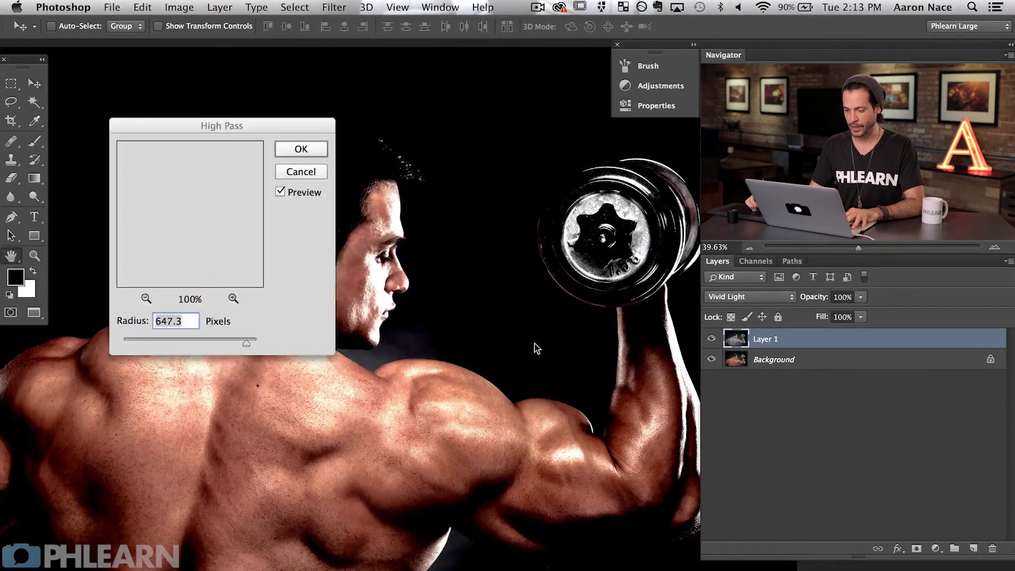
pyautogui.moveTo(232, 127); pyautogui.dragTo(472, 155)
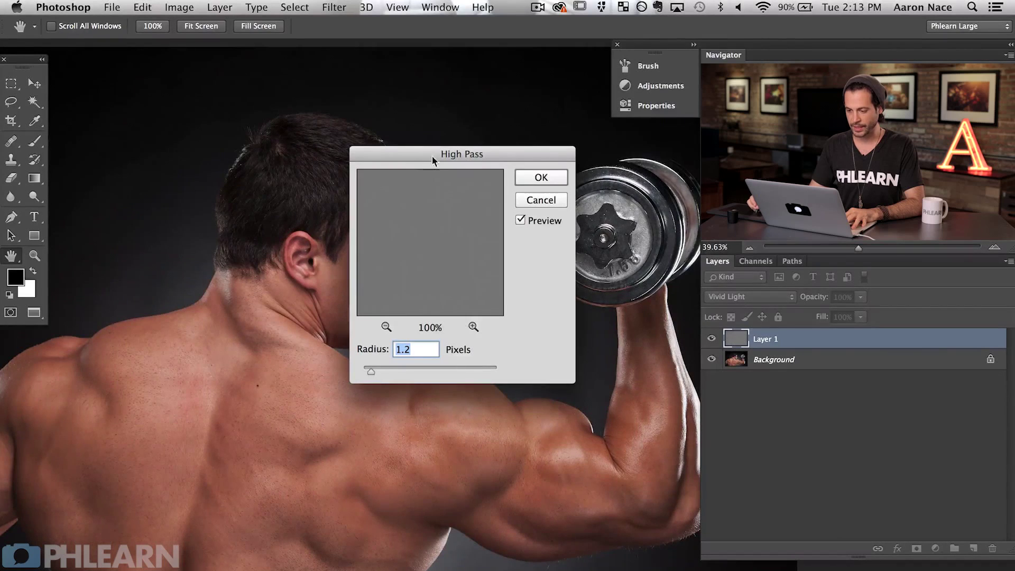
pyautogui.moveTo(432, 156); pyautogui.dragTo(508, 182)
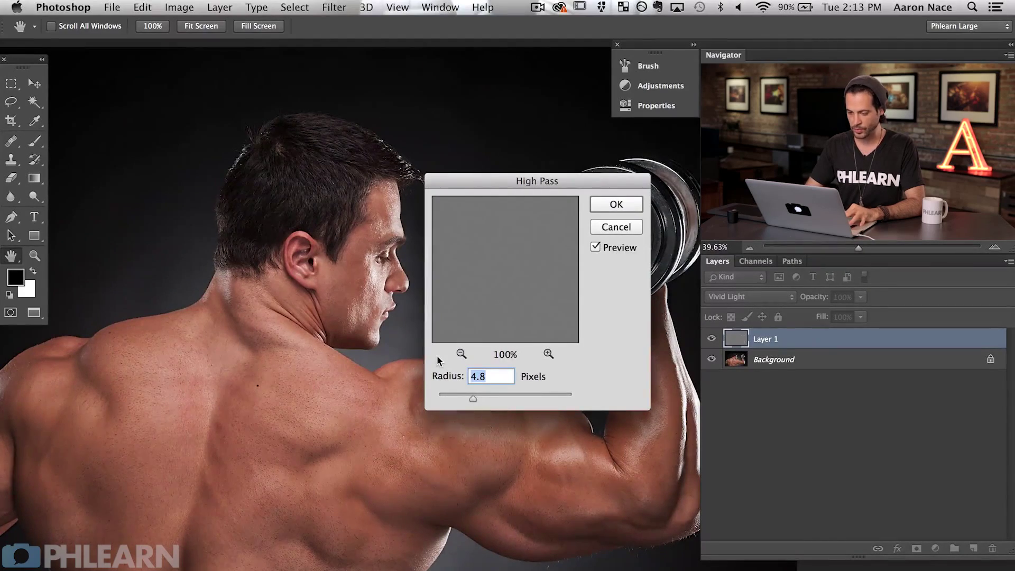
pyautogui.press('super+1')
pyautogui.hscroll(-10, 242, 350)
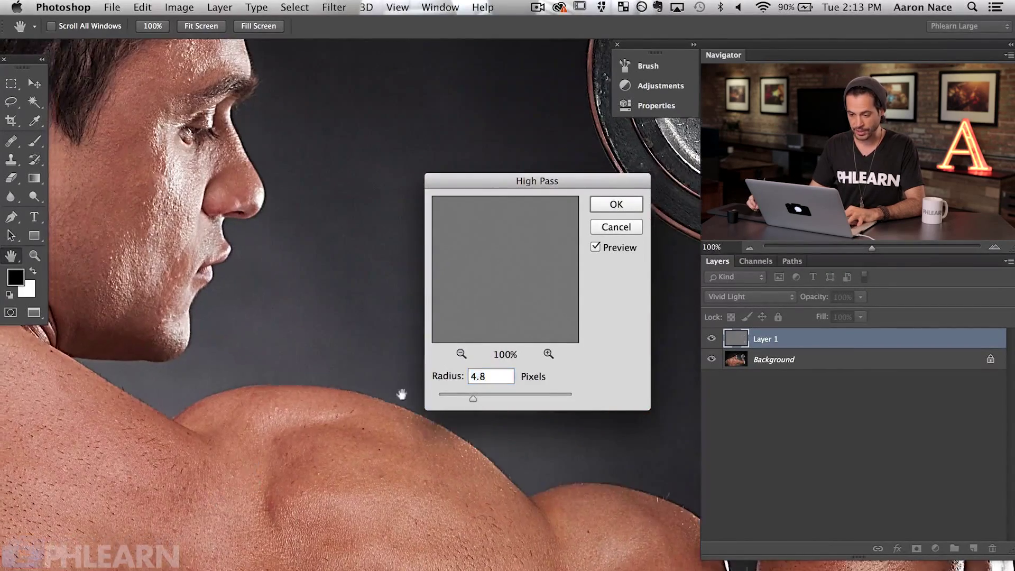
pyautogui.scroll(-5, 485, 378)
pyautogui.hscroll(2, 484, 379)
pyautogui.scroll(1, 485, 378)
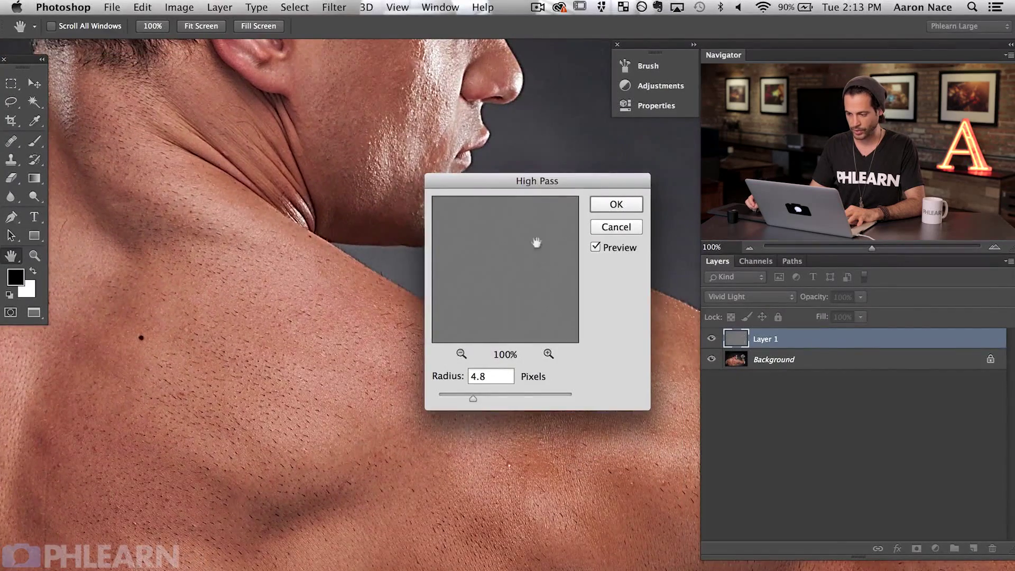
# - Set the High Pass radius to 170.7 pixels and apply the filter
pyautogui.moveTo(474, 396)
pyautogui.mouseDown()
pyautogui.moveTo(438, 398)
pyautogui.moveTo(480, 397)
pyautogui.mouseUp()
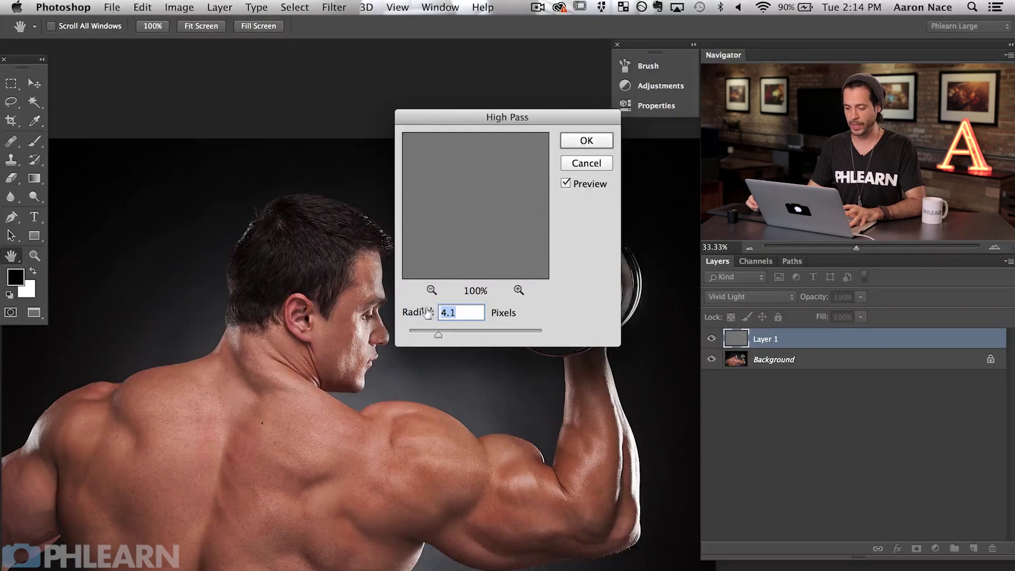
pyautogui.moveTo(472, 334); pyautogui.dragTo(510, 335)
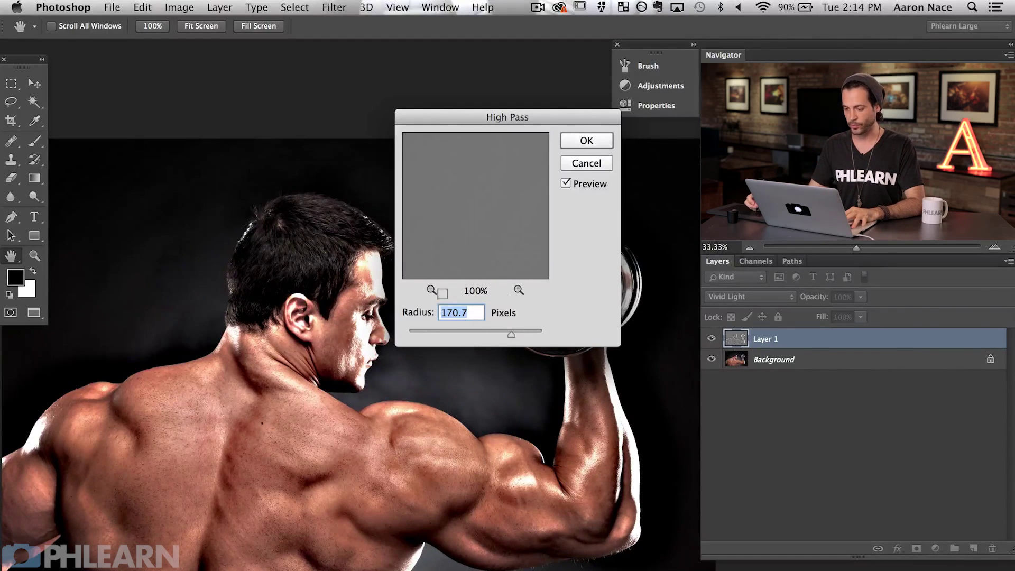
pyautogui.click(584, 150)
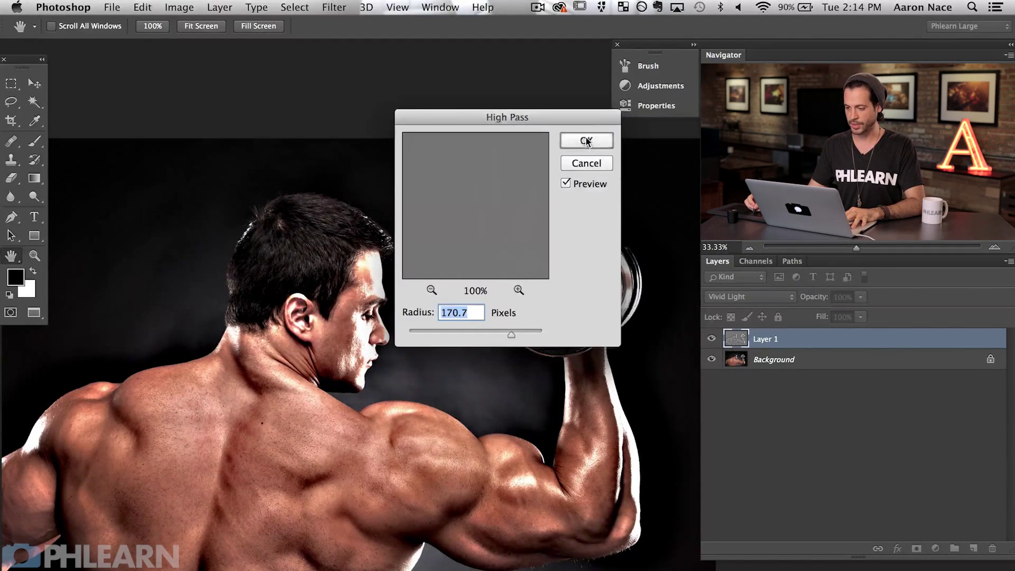
# - Compare the photo with and without the High Pass layer, first overall and then closer on the back and arm
pyautogui.press('v')
pyautogui.click(712, 338)
pyautogui.click(712, 338)
pyautogui.click(712, 339)
pyautogui.click(712, 339)
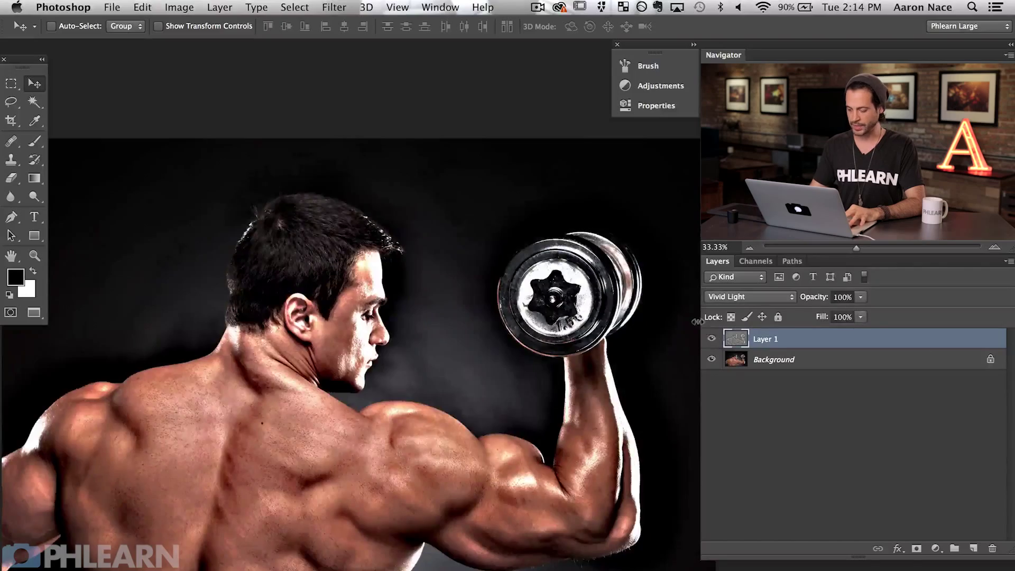
pyautogui.press('super+plus')
pyautogui.scroll(-5, 425, 517)
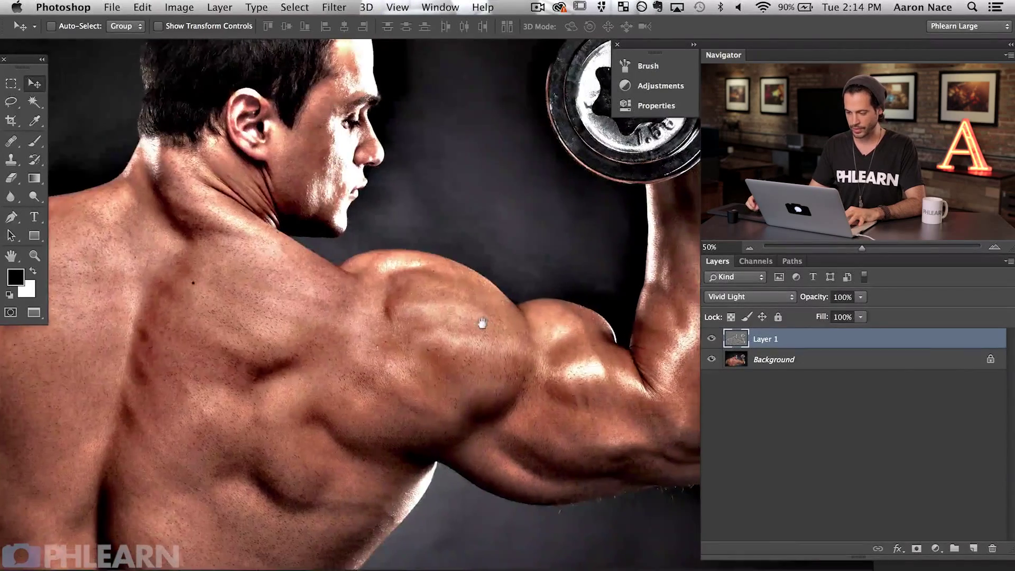
pyautogui.click(711, 339)
pyautogui.click(712, 339)
pyautogui.click(711, 339)
pyautogui.click(712, 340)
# - Lower the High Pass layer's opacity to 52% and toggle its visibility to check the softer effect
pyautogui.moveTo(809, 297); pyautogui.dragTo(779, 299)
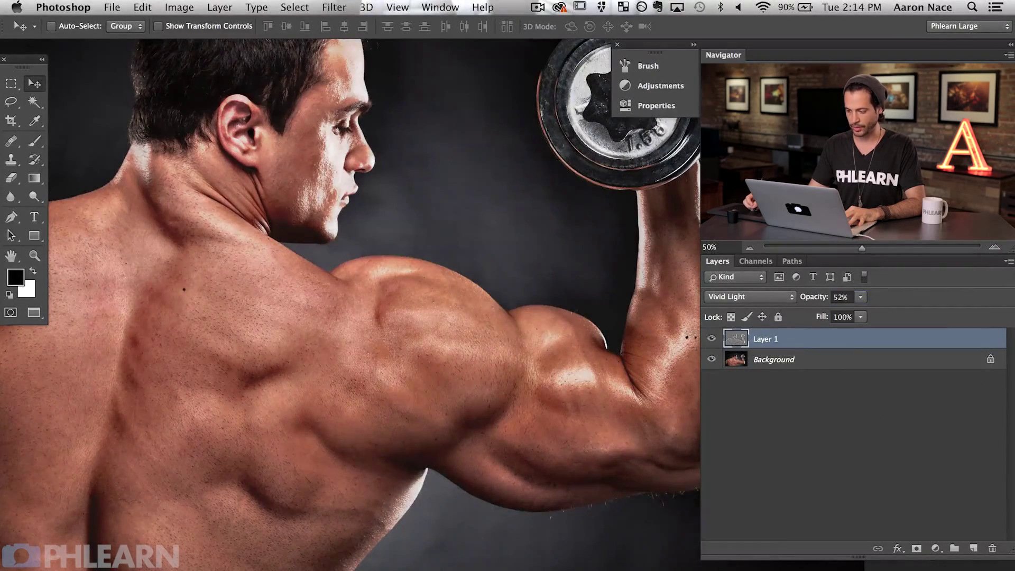
pyautogui.click(711, 339)
pyautogui.click(711, 339)
pyautogui.click(711, 338)
pyautogui.click(711, 338)
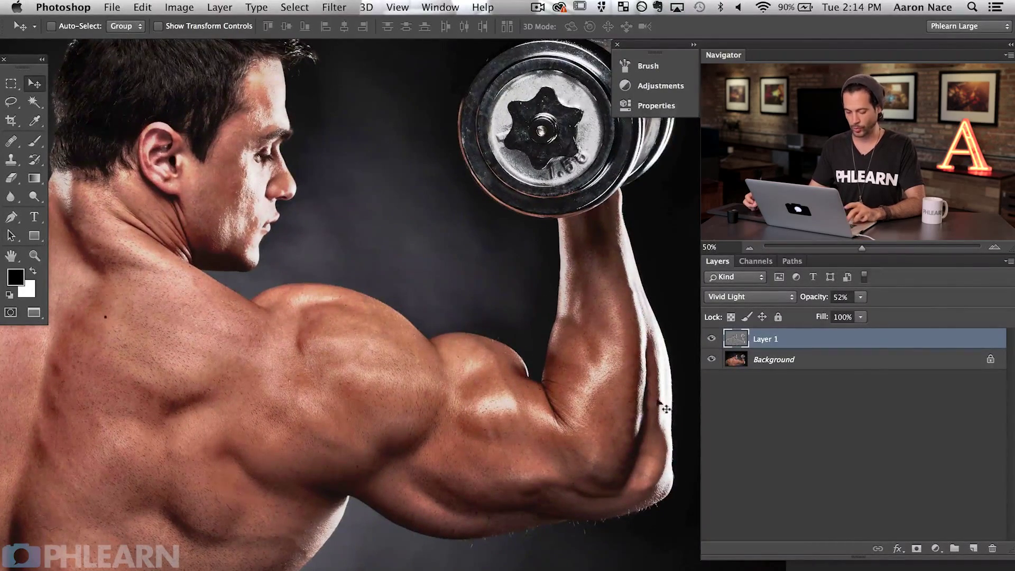
# - Add a black mask to the High Pass layer and brush in white over the raised arm, shoulder and adjoining back muscles
pyautogui.keyDown('alt'); pyautogui.click(915, 547); pyautogui.keyUp('alt')
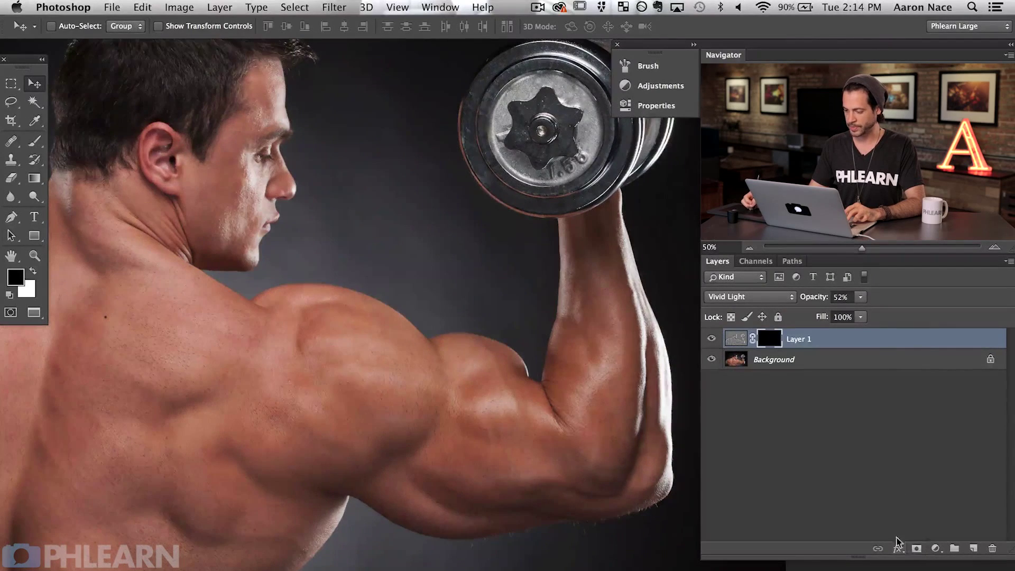
pyautogui.press('b')
pyautogui.moveTo(233, 344)
pyautogui.mouseDown()
pyautogui.moveTo(295, 346)
pyautogui.moveTo(333, 370)
pyautogui.moveTo(365, 354)
pyautogui.moveTo(401, 422)
pyautogui.moveTo(491, 412)
pyautogui.moveTo(550, 434)
pyautogui.mouseUp()
pyautogui.press('x')
pyautogui.moveTo(618, 443)
pyautogui.mouseDown()
pyautogui.moveTo(566, 264)
pyautogui.moveTo(581, 394)
pyautogui.mouseUp()
pyautogui.moveTo(238, 465)
pyautogui.mouseDown()
pyautogui.moveTo(195, 422)
pyautogui.moveTo(184, 296)
pyautogui.moveTo(111, 206)
pyautogui.moveTo(145, 146)
pyautogui.moveTo(201, 159)
pyautogui.moveTo(228, 132)
pyautogui.mouseUp()
pyautogui.moveTo(576, 137)
pyautogui.mouseDown()
pyautogui.moveTo(529, 127)
pyautogui.moveTo(507, 158)
pyautogui.mouseUp()
pyautogui.scroll(3, 296, 414)
pyautogui.moveTo(433, 418); pyautogui.dragTo(328, 323)
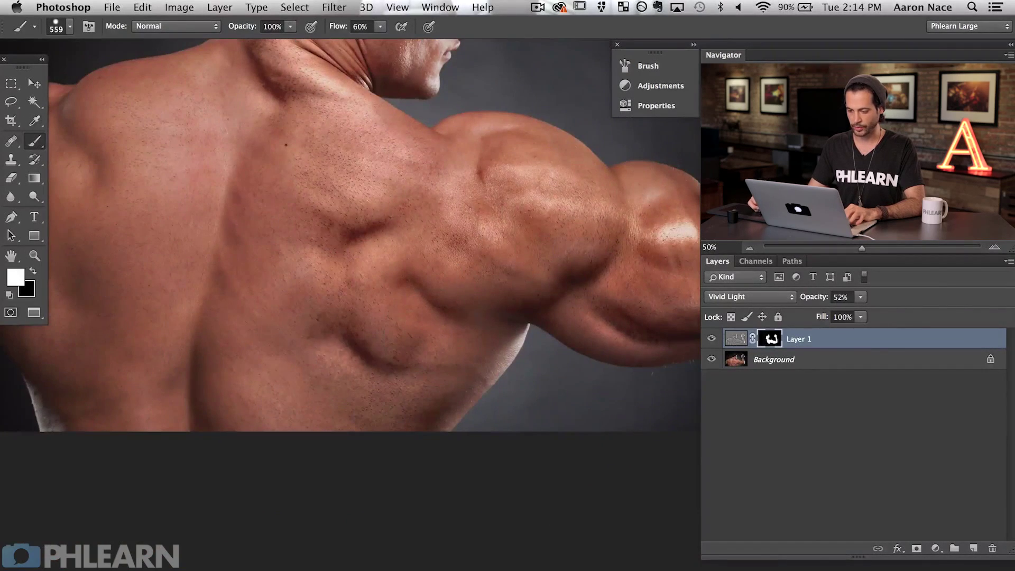
# - Continue painting white on the mask over the rest of the back, the far shoulder and the neck
pyautogui.moveTo(208, 412); pyautogui.dragTo(198, 338)
pyautogui.moveTo(136, 395); pyautogui.dragTo(327, 471)
pyautogui.moveTo(148, 323)
pyautogui.mouseDown()
pyautogui.moveTo(211, 222)
pyautogui.moveTo(343, 183)
pyautogui.moveTo(296, 164)
pyautogui.moveTo(148, 206)
pyautogui.moveTo(132, 228)
pyautogui.mouseUp()
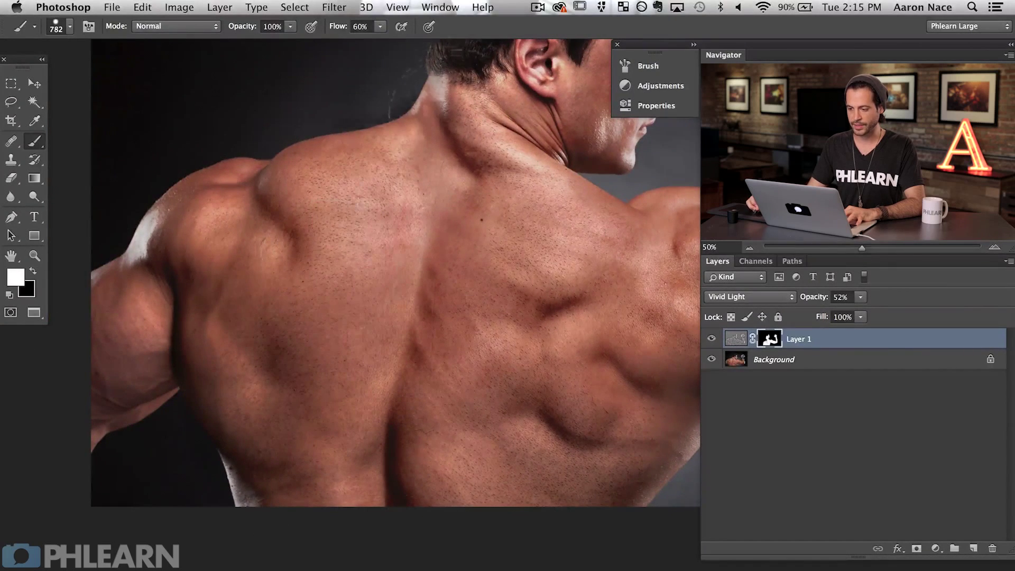
pyautogui.scroll(5, 460, 174)
pyautogui.moveTo(468, 191); pyautogui.dragTo(539, 232)
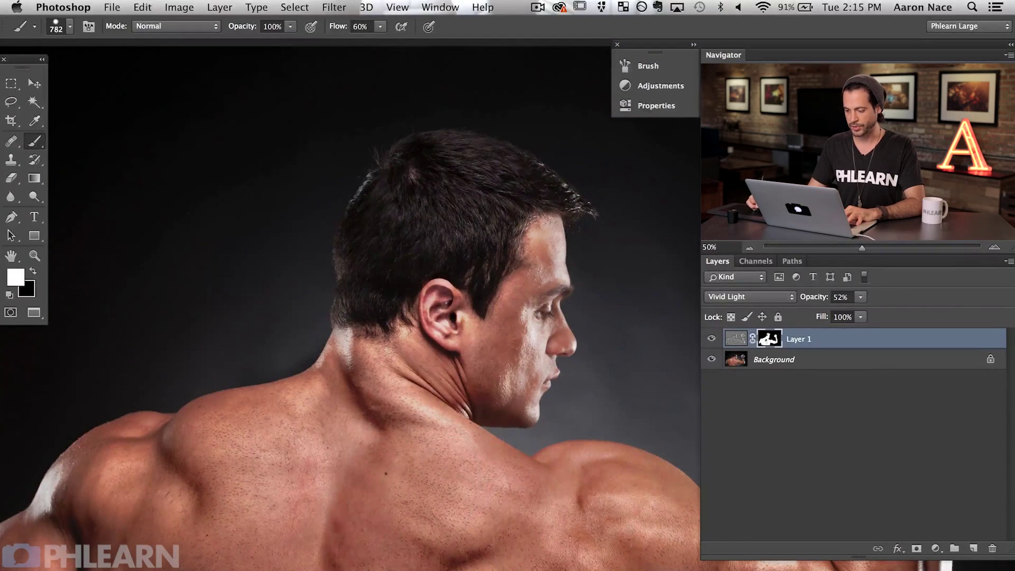
# - Compare the masked High Pass effect on and off across the whole figure
pyautogui.press('super+minus')
pyautogui.moveTo(444, 449); pyautogui.dragTo(359, 485)
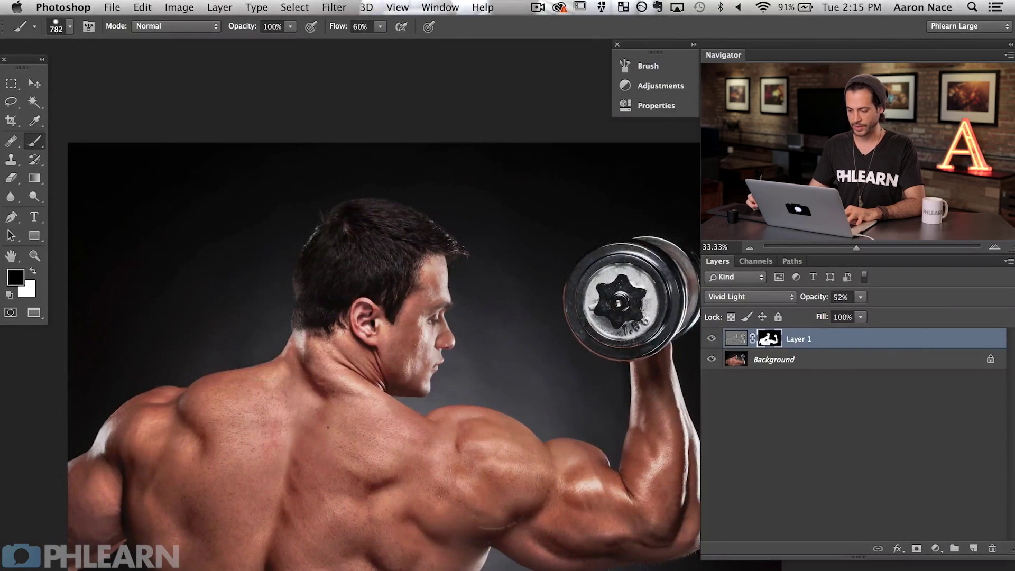
pyautogui.click(711, 338)
pyautogui.click(711, 338)
pyautogui.click(711, 338)
pyautogui.click(711, 338)
pyautogui.moveTo(588, 454); pyautogui.dragTo(557, 422)
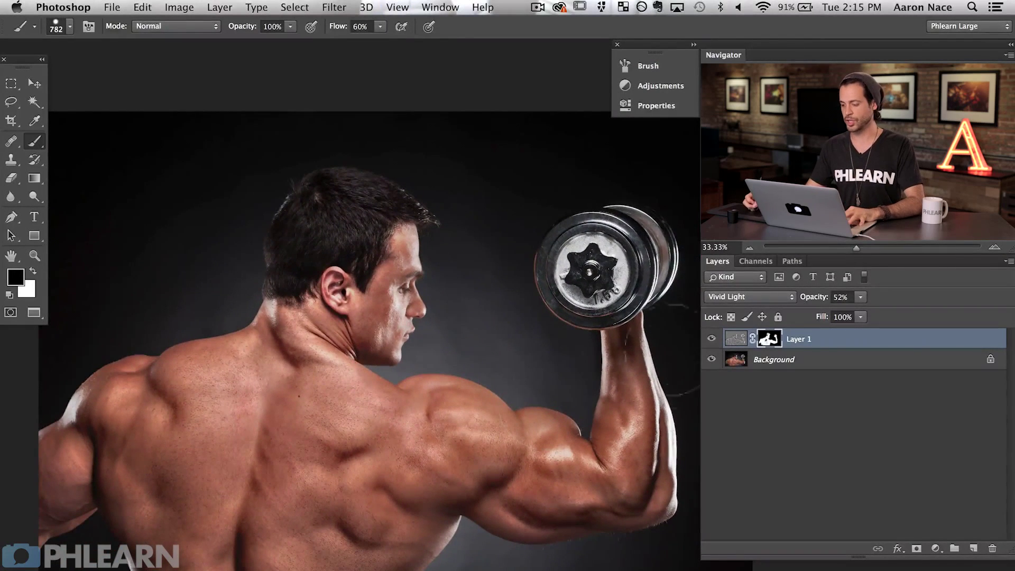
# - Change the masked layer's blend mode to Soft Light and toggle its visibility to compare the result up close
pyautogui.click(730, 297)
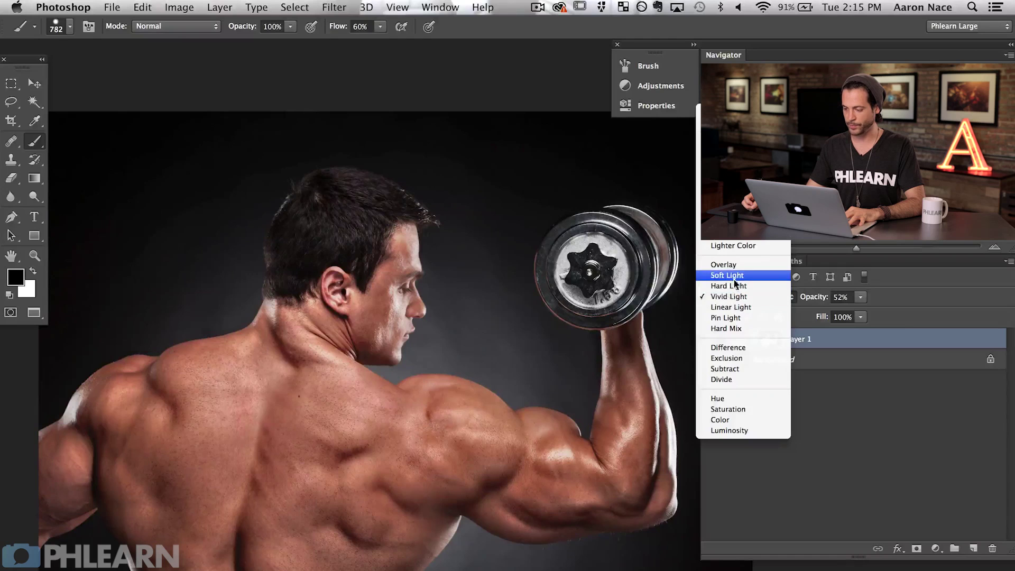
pyautogui.click(734, 278)
pyautogui.click(711, 339)
pyautogui.click(710, 338)
pyautogui.click(711, 338)
pyautogui.click(710, 338)
pyautogui.click(711, 338)
pyautogui.click(710, 338)
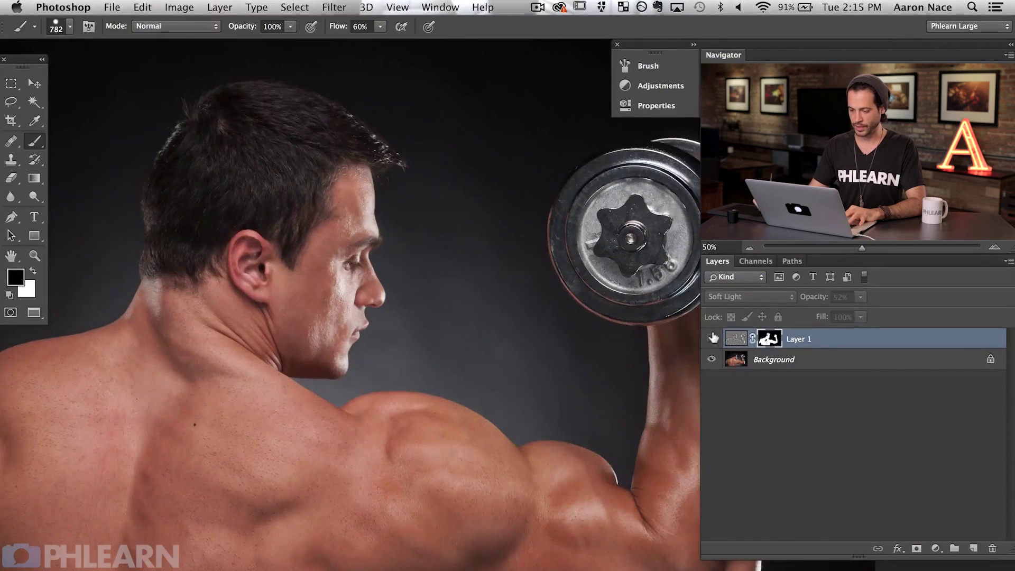
pyautogui.press('super+equal')
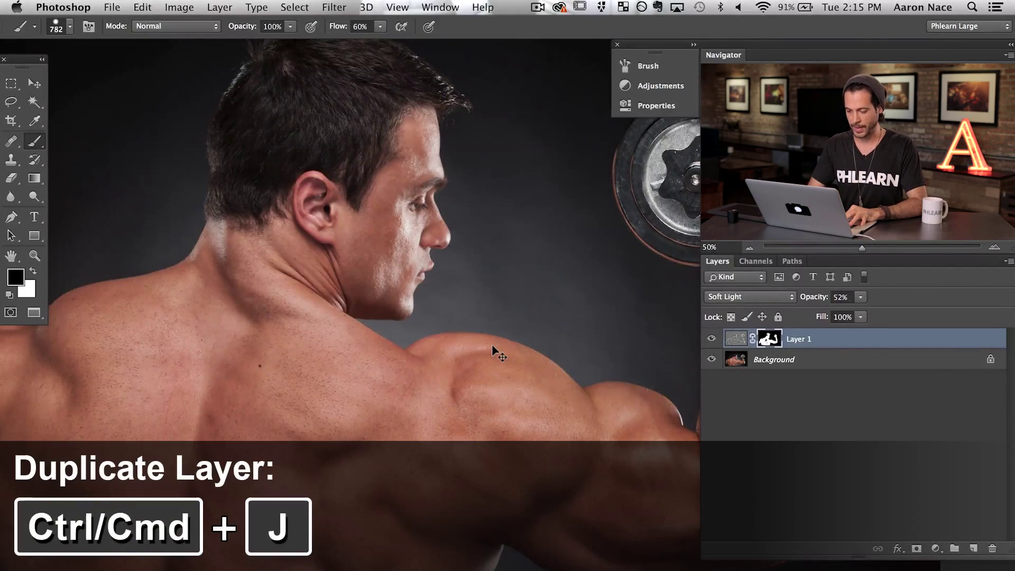
# - Duplicate the masked Soft Light layer three times to strengthen the muscle contrast
pyautogui.press('super+j')
pyautogui.press('super+j')
pyautogui.press('super+j')
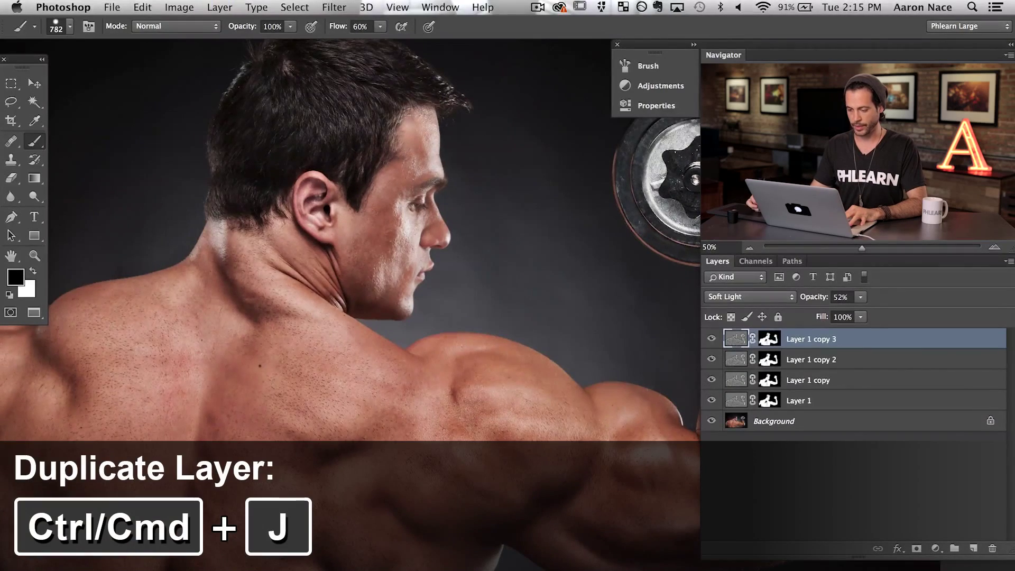
pyautogui.moveTo(559, 396); pyautogui.dragTo(458, 383)
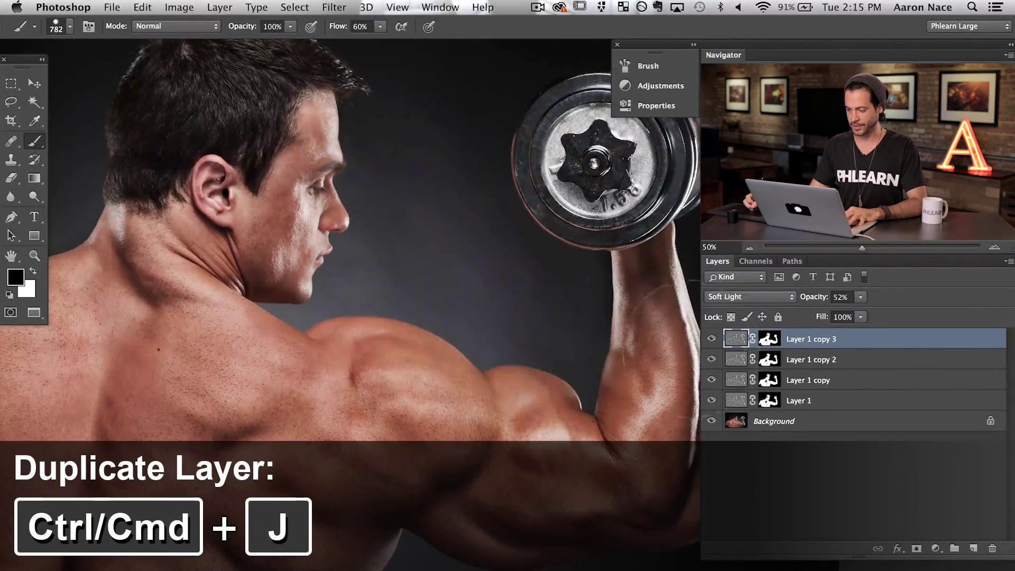
# - Toggle the visibility of the stacked Soft Light layers to compare how each one builds up the effect
pyautogui.click(710, 338)
pyautogui.click(710, 361)
pyautogui.click(711, 361)
pyautogui.click(710, 339)
pyautogui.moveTo(353, 381); pyautogui.dragTo(444, 386)
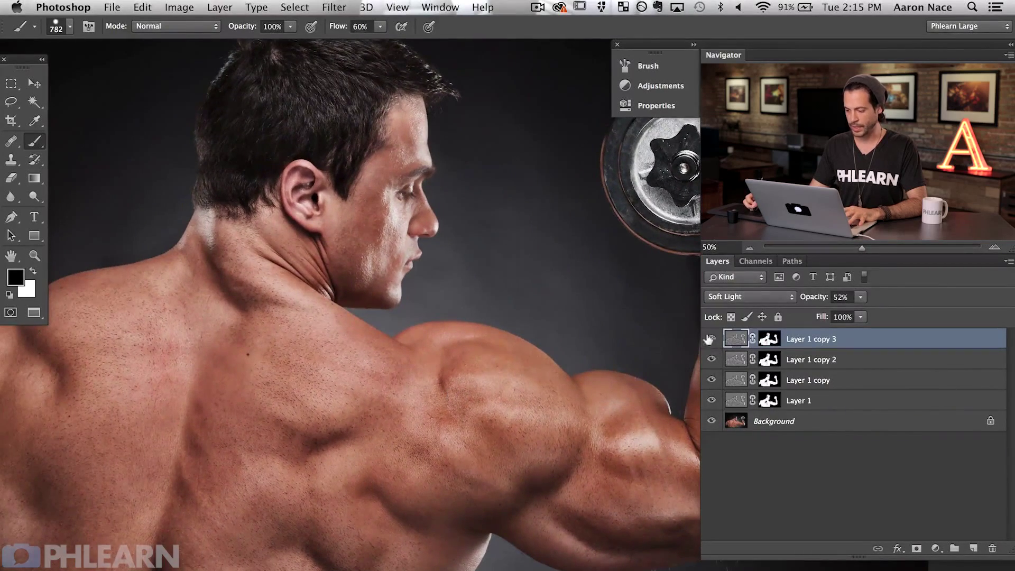
pyautogui.click(710, 378)
pyautogui.click(710, 399)
pyautogui.click(710, 399)
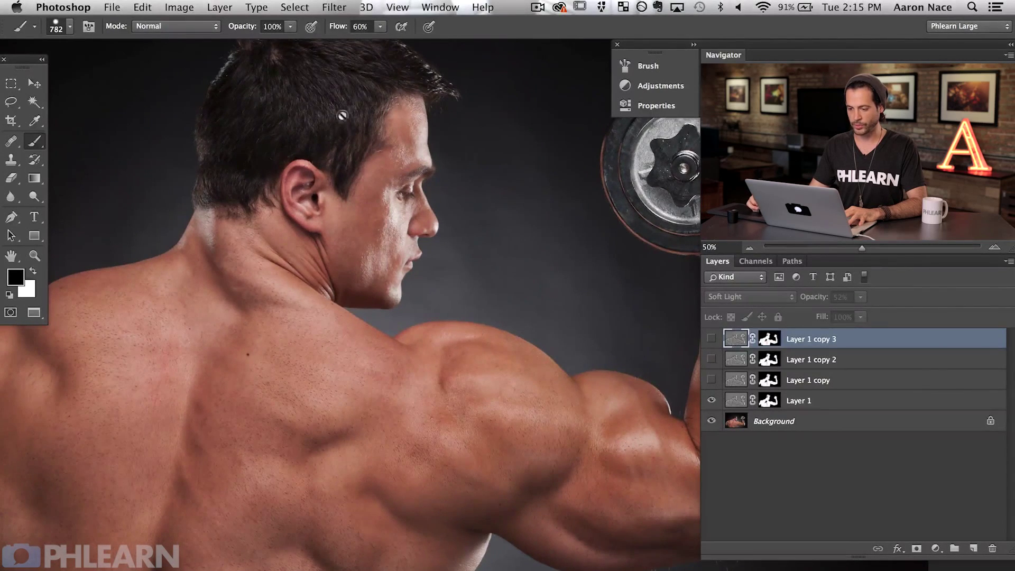
pyautogui.moveTo(708, 375)
pyautogui.mouseDown()
pyautogui.moveTo(709, 337)
pyautogui.moveTo(713, 377)
pyautogui.mouseUp()
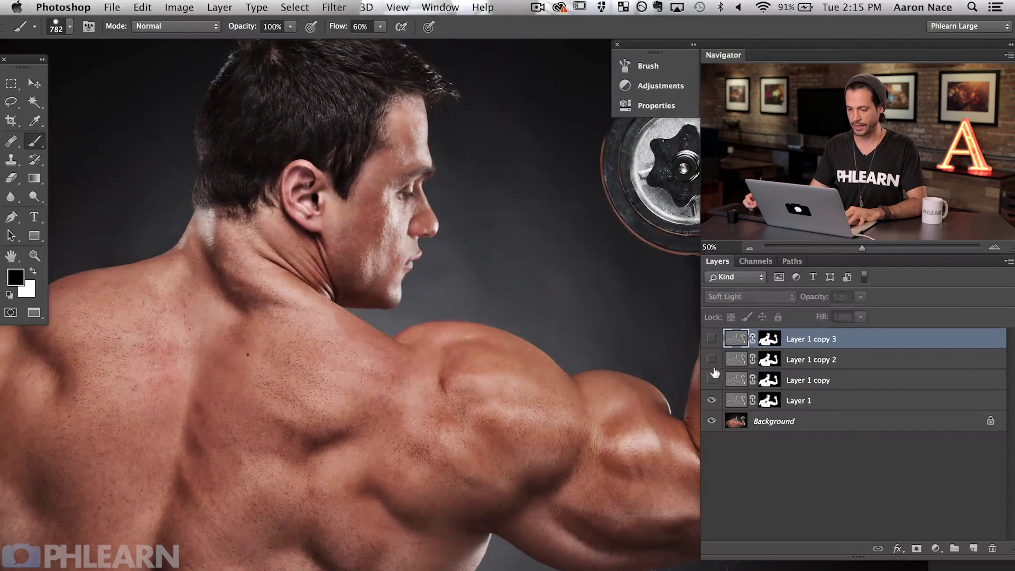
# - Make the three duplicated Soft Light layers visible again and group them together, leaving the original Layer 1 outside the group
pyautogui.moveTo(710, 338); pyautogui.dragTo(712, 380)
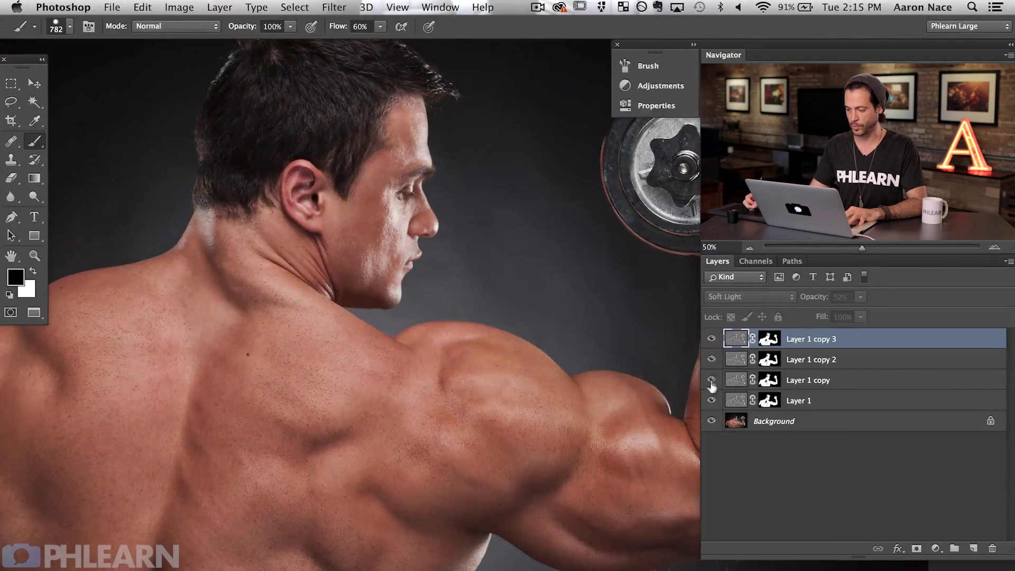
pyautogui.click(819, 380)
pyautogui.keyDown('shift'); pyautogui.click(831, 341); pyautogui.keyUp('shift')
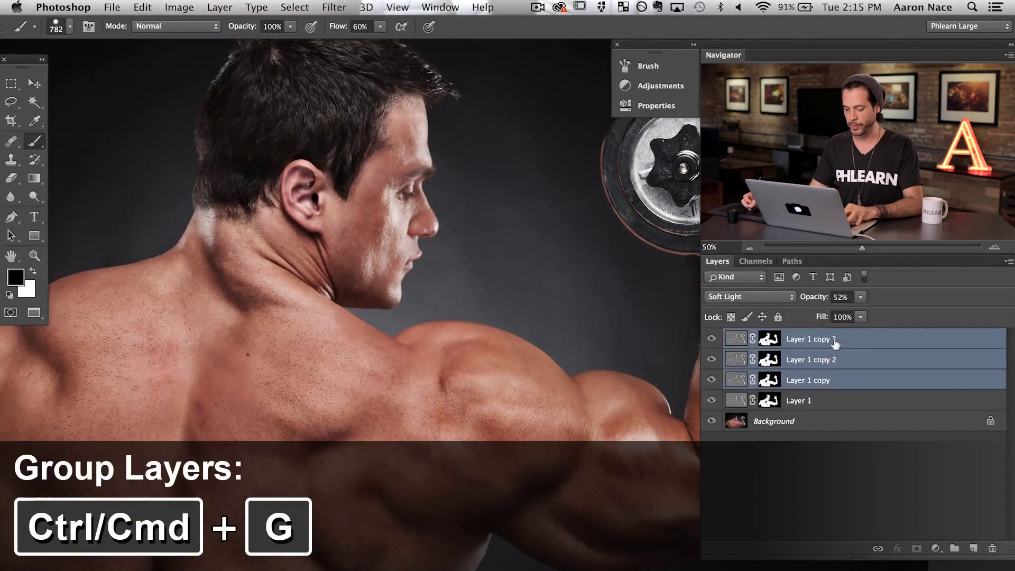
pyautogui.press('super+g')
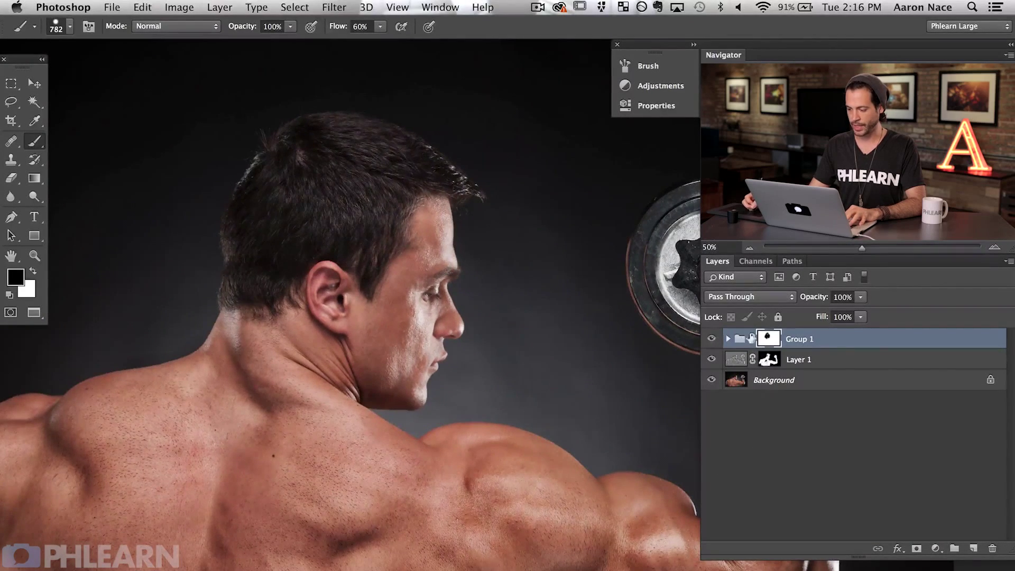
# - Toggle the group's mask and the group's visibility off and on to compare the effect around the head
pyautogui.keyDown('shift'); pyautogui.click(765, 336); pyautogui.keyUp('shift')
pyautogui.keyDown('shift'); pyautogui.click(766, 336); pyautogui.keyUp('shift')
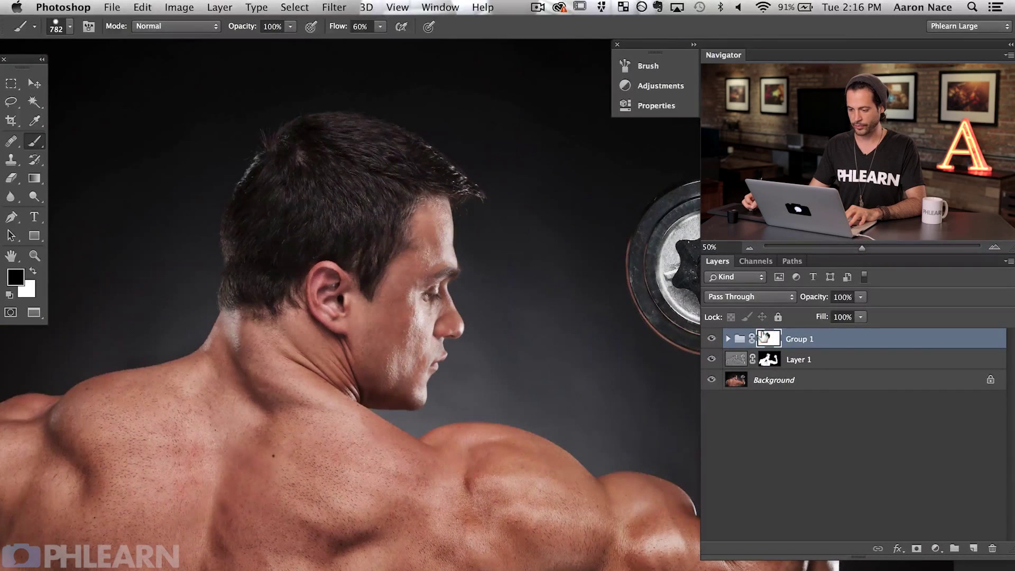
pyautogui.click(709, 338)
pyautogui.click(710, 338)
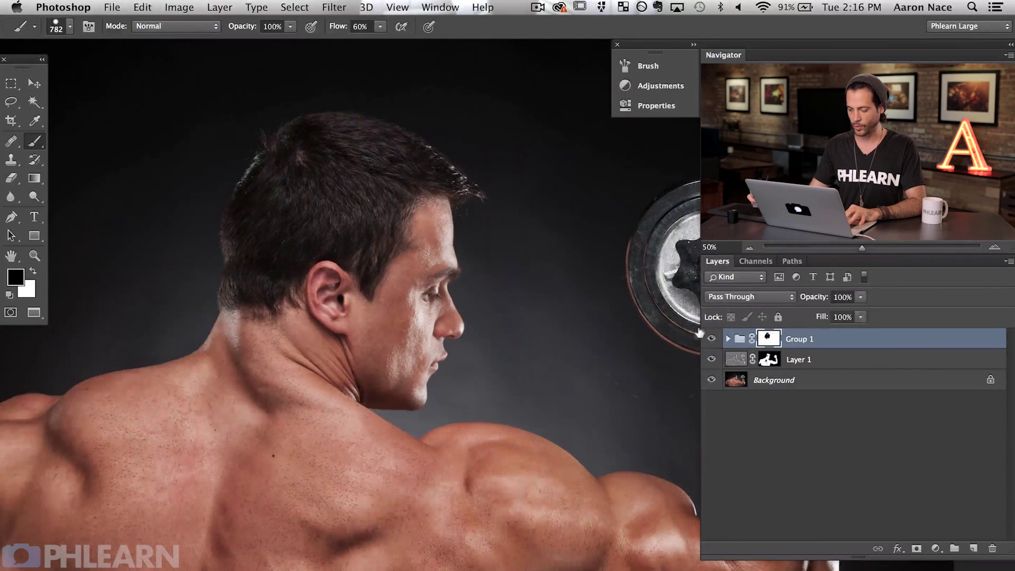
# - Combine Group 1 and Layer 1 into one new layer group above the Background
pyautogui.press('super+minus')
pyautogui.moveTo(476, 375); pyautogui.dragTo(384, 403)
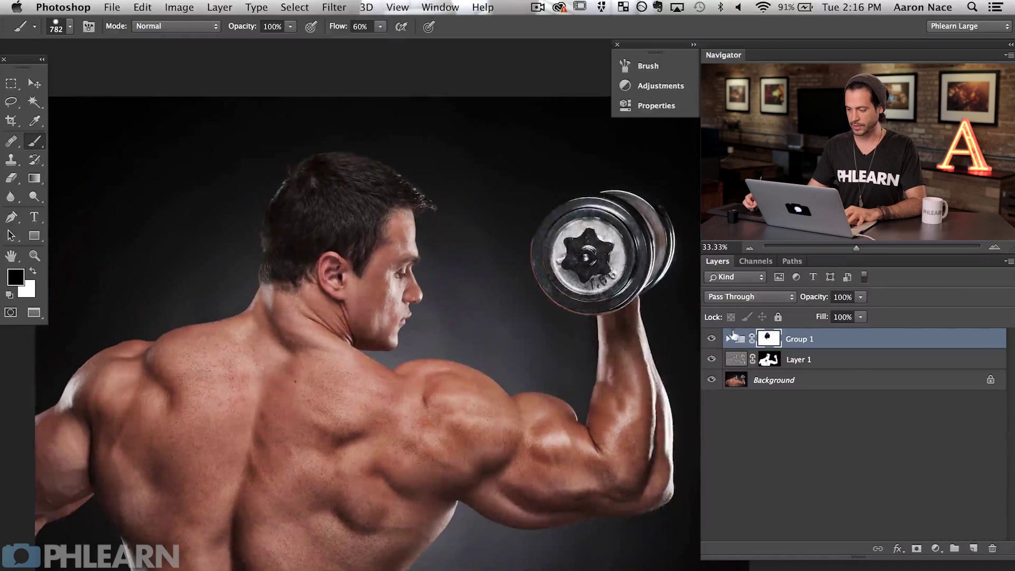
pyautogui.keyDown('shift'); pyautogui.click(820, 359); pyautogui.keyUp('shift')
pyautogui.press('super+g')
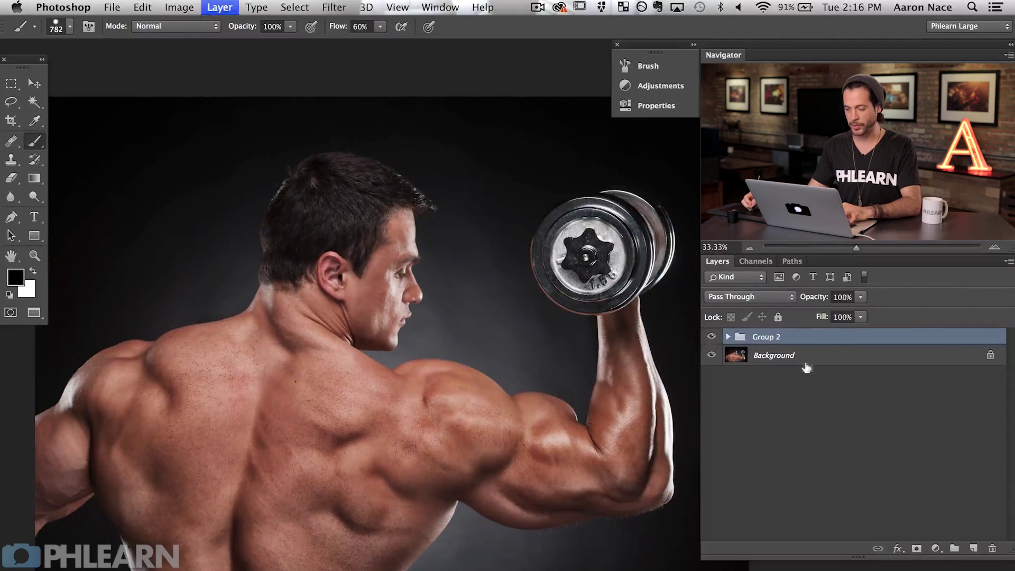